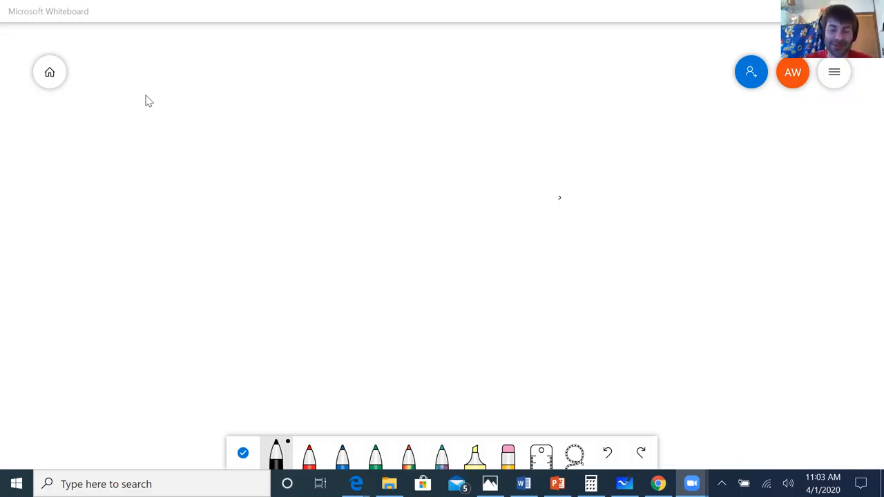
# Handwrite the fraction sin(A+B) over cos A cos B at the top left of the board.
pyautogui.moveTo(170, 87)
pyautogui.mouseDown()
pyautogui.moveTo(159, 102)
pyautogui.moveTo(185, 88)
pyautogui.moveTo(211, 101)
pyautogui.mouseUp()
pyautogui.moveTo(238, 80)
pyautogui.mouseDown()
pyautogui.moveTo(230, 110)
pyautogui.moveTo(260, 93)
pyautogui.moveTo(284, 101)
pyautogui.mouseUp()
pyautogui.moveTo(277, 94); pyautogui.dragTo(291, 93)
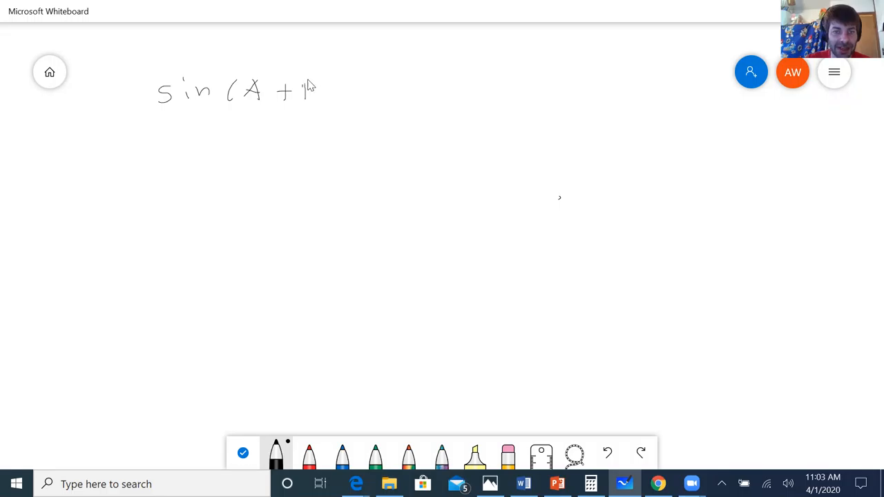
pyautogui.moveTo(305, 81)
pyautogui.mouseDown()
pyautogui.moveTo(318, 100)
pyautogui.moveTo(337, 102)
pyautogui.mouseUp()
pyautogui.moveTo(159, 110); pyautogui.dragTo(352, 118)
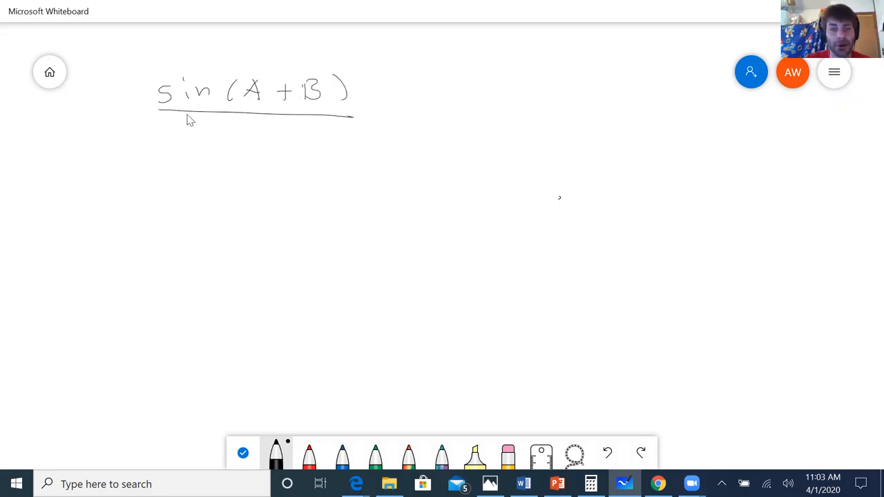
pyautogui.moveTo(178, 129); pyautogui.dragTo(173, 139)
pyautogui.moveTo(188, 133)
pyautogui.mouseDown()
pyautogui.moveTo(189, 141)
pyautogui.moveTo(257, 143)
pyautogui.mouseUp()
pyautogui.moveTo(275, 135); pyautogui.dragTo(314, 145)
pyautogui.moveTo(315, 130); pyautogui.dragTo(316, 146)
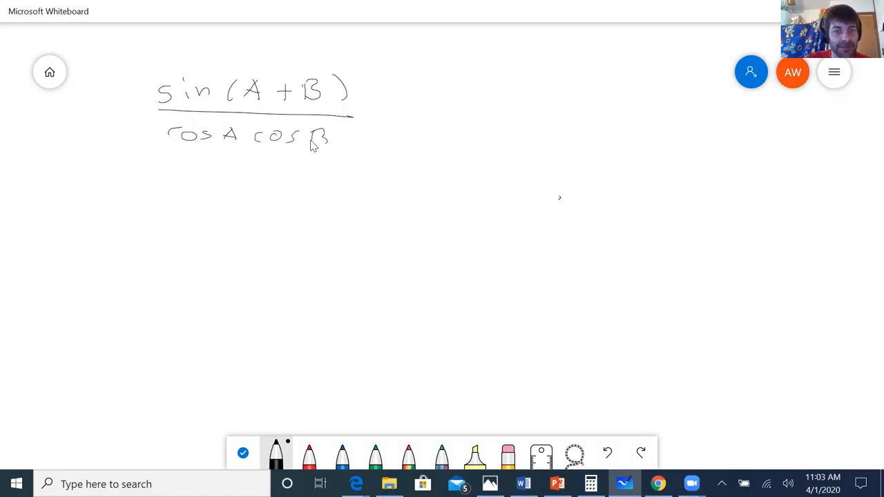
# Handwrite = tan A + tan B to the right of the fraction.
pyautogui.moveTo(378, 111); pyautogui.dragTo(445, 109)
pyautogui.moveTo(437, 102); pyautogui.dragTo(438, 121)
pyautogui.moveTo(460, 109); pyautogui.dragTo(482, 118)
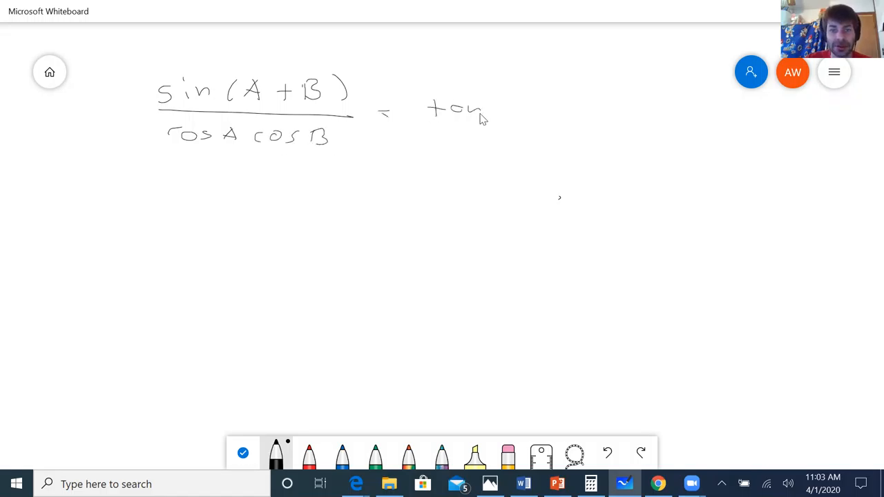
pyautogui.moveTo(551, 109); pyautogui.dragTo(565, 109)
pyautogui.moveTo(558, 100)
pyautogui.mouseDown()
pyautogui.moveTo(558, 119)
pyautogui.moveTo(601, 107)
pyautogui.mouseUp()
pyautogui.moveTo(595, 100)
pyautogui.mouseDown()
pyautogui.moveTo(597, 117)
pyautogui.moveTo(617, 115)
pyautogui.mouseUp()
pyautogui.moveTo(620, 108)
pyautogui.mouseDown()
pyautogui.moveTo(631, 119)
pyautogui.moveTo(654, 116)
pyautogui.mouseUp()
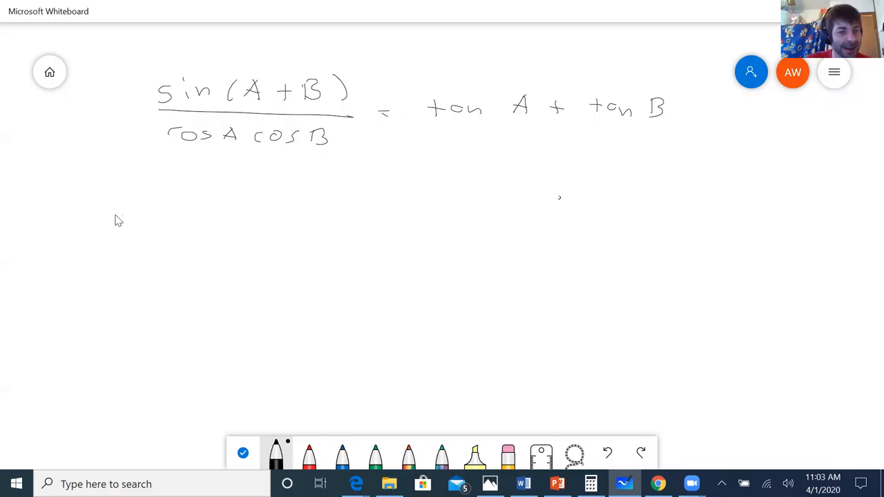
# Handwrite the expanded numerator sin A cos B + cos A sin B on a new line below.
pyautogui.moveTo(150, 217); pyautogui.dragTo(166, 225)
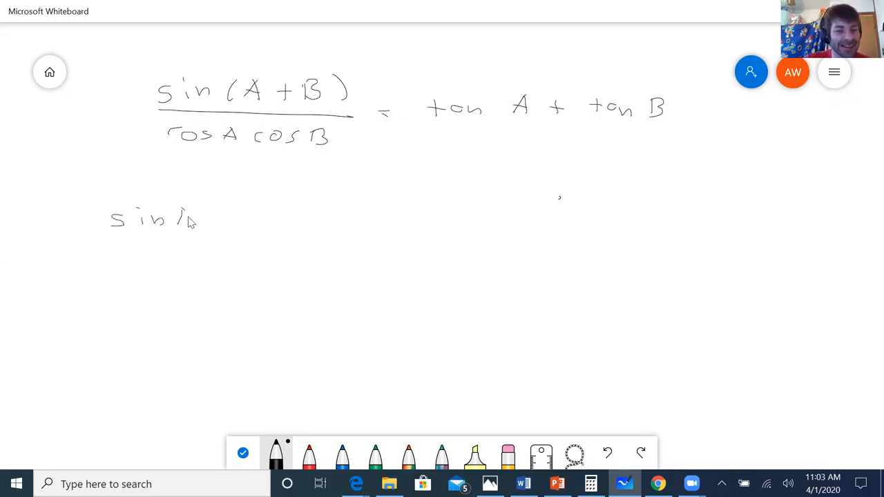
pyautogui.moveTo(215, 214)
pyautogui.mouseDown()
pyautogui.moveTo(214, 225)
pyautogui.moveTo(321, 217)
pyautogui.mouseUp()
pyautogui.moveTo(314, 211); pyautogui.dragTo(315, 226)
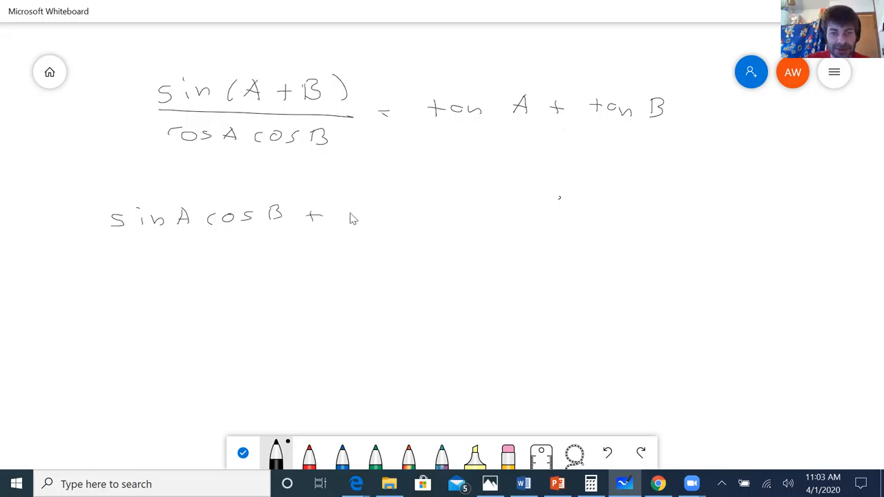
pyautogui.moveTo(390, 211)
pyautogui.mouseDown()
pyautogui.moveTo(386, 222)
pyautogui.moveTo(428, 221)
pyautogui.mouseUp()
pyautogui.moveTo(412, 214); pyautogui.dragTo(491, 218)
pyautogui.moveTo(506, 197); pyautogui.dragTo(507, 217)
# Draw the fraction bar and write the denominator cos A cos B beneath it.
pyautogui.moveTo(101, 245); pyautogui.dragTo(504, 223)
pyautogui.moveTo(221, 271); pyautogui.dragTo(227, 276)
pyautogui.moveTo(247, 269)
pyautogui.mouseDown()
pyautogui.moveTo(239, 280)
pyautogui.moveTo(285, 278)
pyautogui.mouseUp()
pyautogui.moveTo(268, 272); pyautogui.dragTo(364, 279)
pyautogui.moveTo(392, 262); pyautogui.dragTo(394, 279)
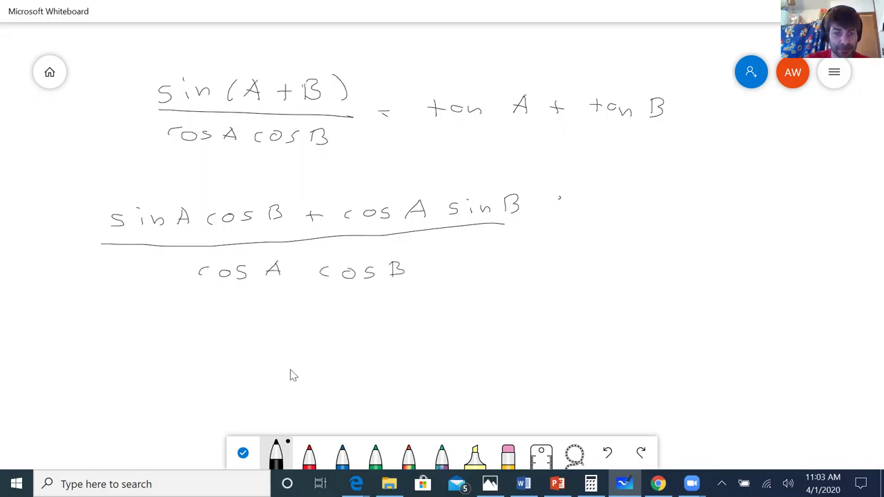
# Pan the board up for writing space and reselect the black pen.
pyautogui.click(242, 453)
pyautogui.moveTo(131, 344); pyautogui.dragTo(172, 220)
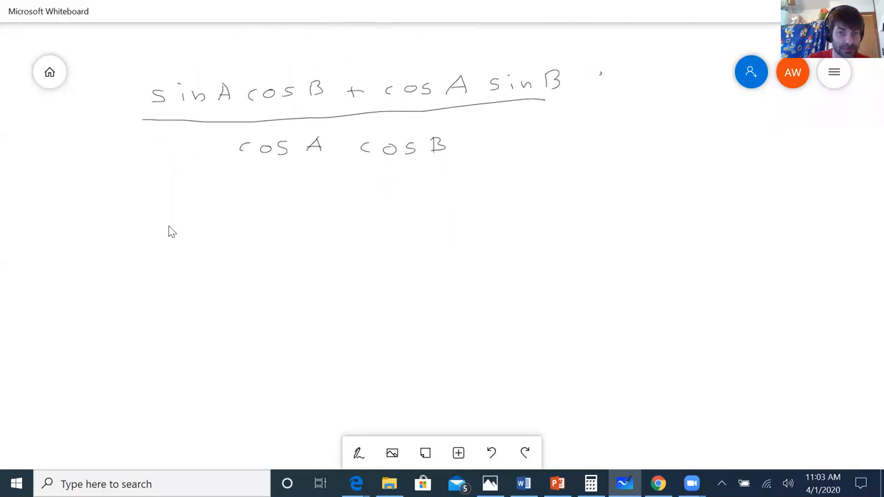
pyautogui.click(357, 453)
pyautogui.click(275, 453)
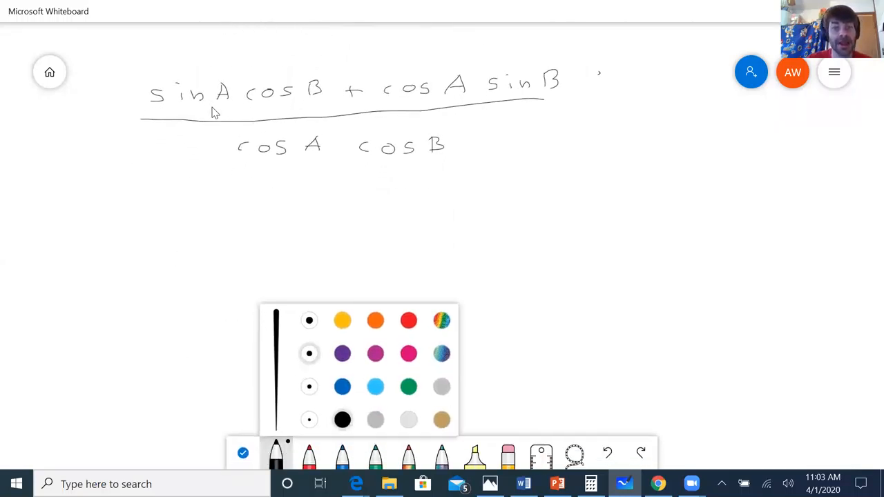
# Handwrite the first split fraction sin A cos B over cos A cos B.
pyautogui.moveTo(149, 219)
pyautogui.mouseDown()
pyautogui.moveTo(144, 238)
pyautogui.moveTo(187, 236)
pyautogui.mouseUp()
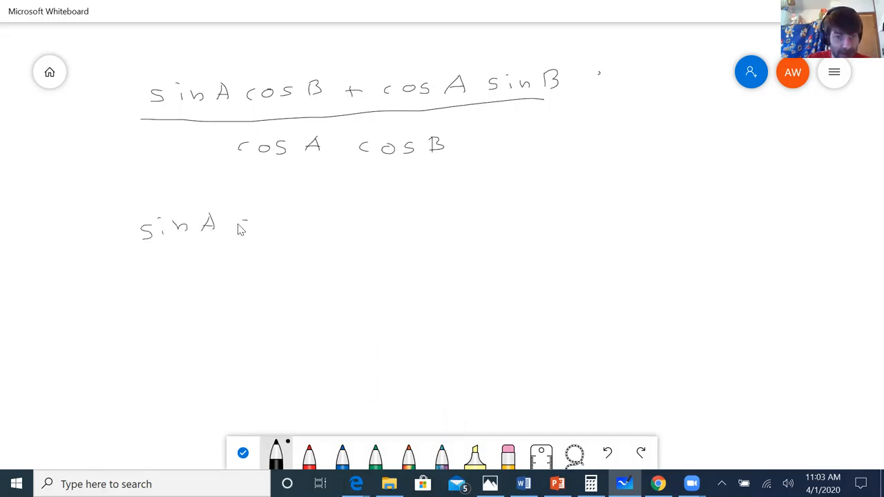
pyautogui.moveTo(245, 219); pyautogui.dragTo(243, 230)
pyautogui.moveTo(258, 219); pyautogui.dragTo(304, 227)
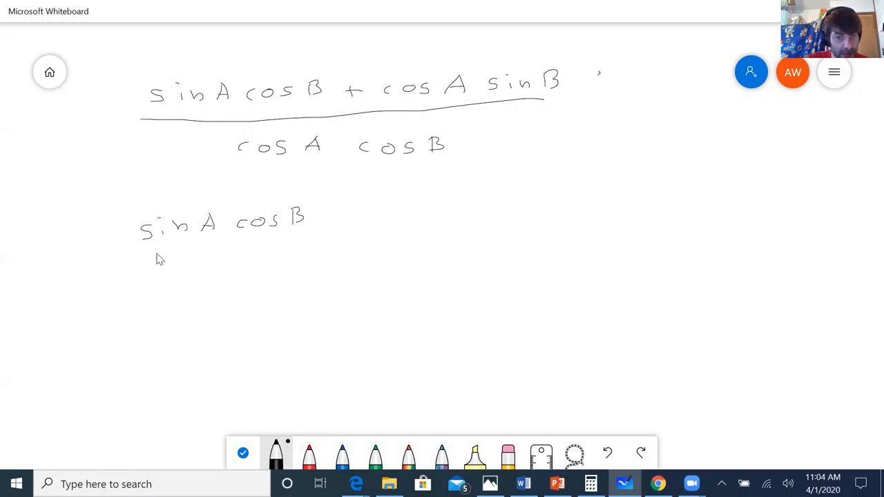
pyautogui.moveTo(141, 254); pyautogui.dragTo(304, 246)
pyautogui.moveTo(170, 278)
pyautogui.mouseDown()
pyautogui.moveTo(178, 289)
pyautogui.moveTo(229, 284)
pyautogui.mouseUp()
pyautogui.moveTo(215, 280); pyautogui.dragTo(246, 283)
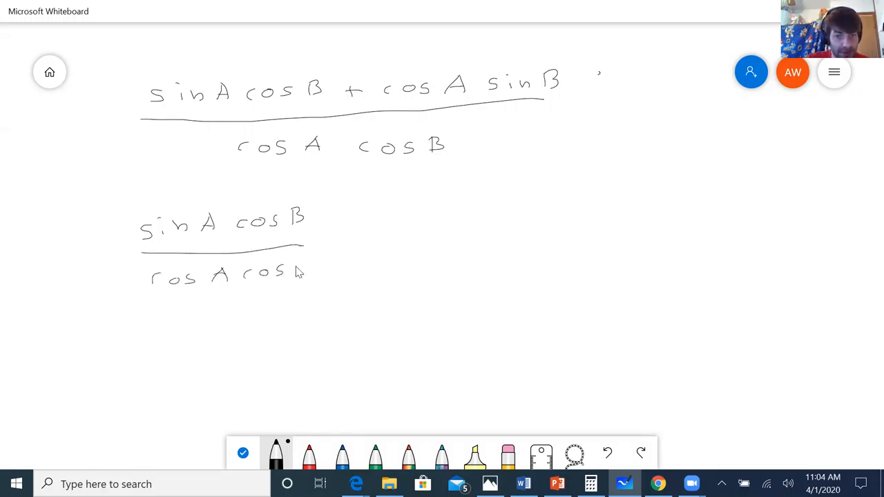
# Handwrite + cos A sin B over cos A cos B as the second fraction.
pyautogui.moveTo(345, 242)
pyautogui.mouseDown()
pyautogui.moveTo(362, 242)
pyautogui.moveTo(354, 250)
pyautogui.mouseUp()
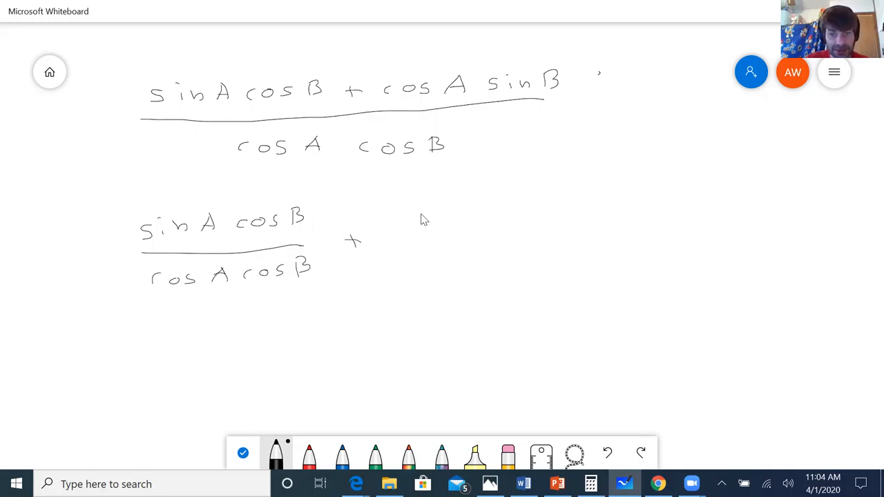
pyautogui.moveTo(422, 218)
pyautogui.mouseDown()
pyautogui.moveTo(420, 229)
pyautogui.moveTo(448, 221)
pyautogui.mouseUp()
pyautogui.moveTo(474, 217)
pyautogui.mouseDown()
pyautogui.moveTo(468, 230)
pyautogui.moveTo(514, 229)
pyautogui.mouseUp()
pyautogui.moveTo(500, 222); pyautogui.dragTo(575, 230)
pyautogui.moveTo(604, 209); pyautogui.dragTo(603, 228)
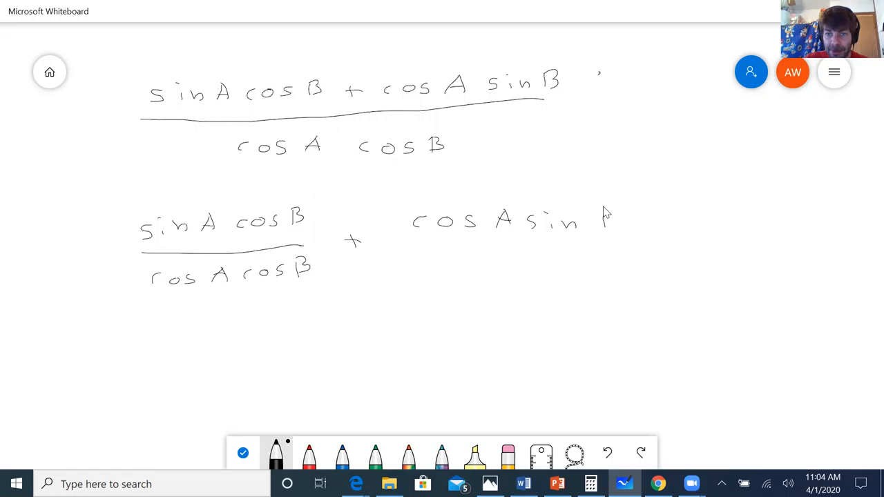
pyautogui.moveTo(412, 245); pyautogui.dragTo(627, 241)
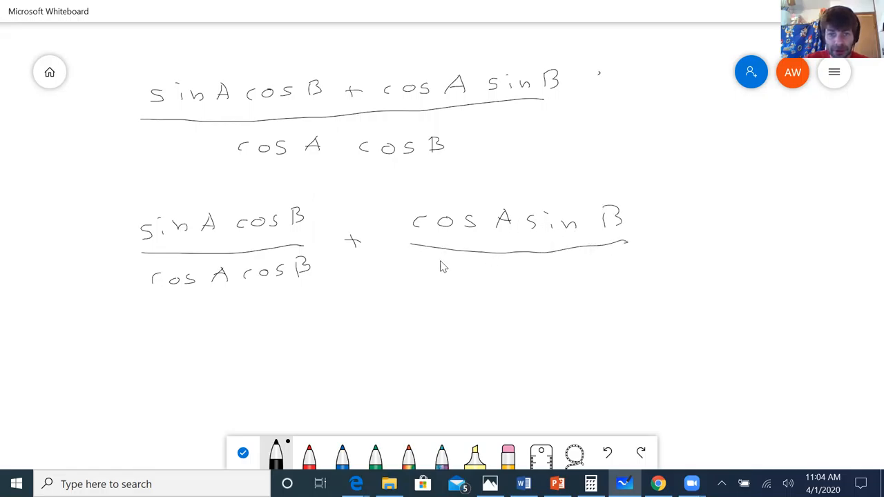
pyautogui.moveTo(457, 265)
pyautogui.mouseDown()
pyautogui.moveTo(453, 274)
pyautogui.moveTo(621, 280)
pyautogui.mouseUp()
pyautogui.moveTo(625, 256); pyautogui.dragTo(625, 278)
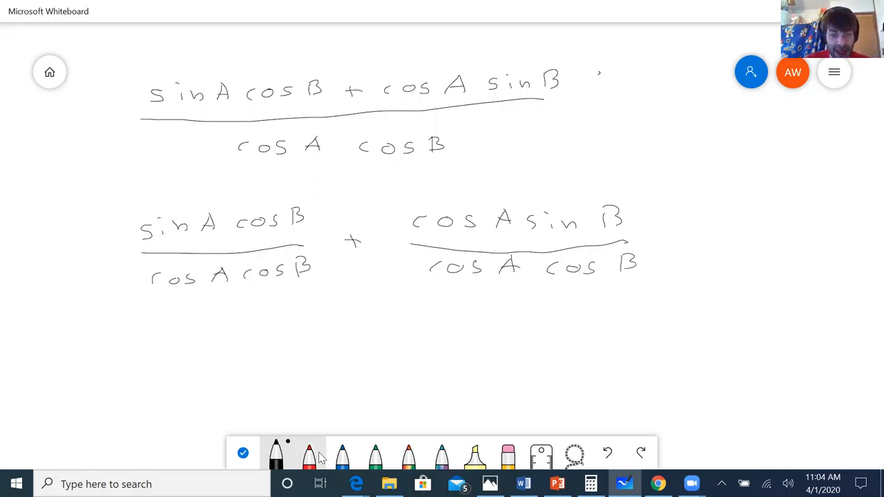
# Strike the cos B terms in the first fraction and write sin A over cos A below.
pyautogui.moveTo(261, 199); pyautogui.dragTo(301, 276)
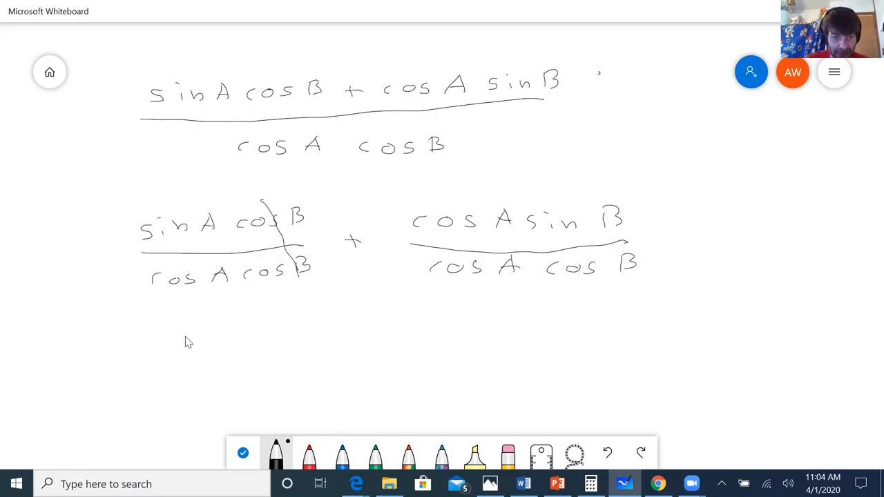
pyautogui.moveTo(209, 328); pyautogui.dragTo(200, 343)
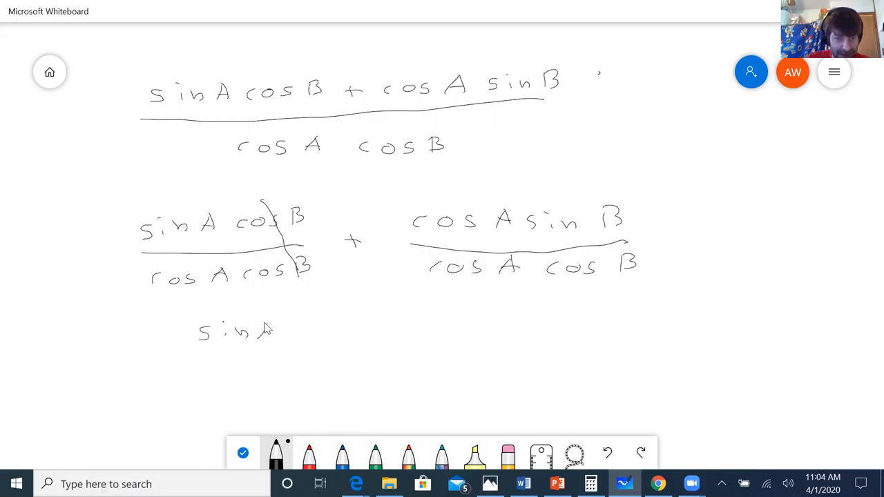
pyautogui.moveTo(263, 322); pyautogui.dragTo(272, 344)
pyautogui.moveTo(199, 350)
pyautogui.mouseDown()
pyautogui.moveTo(254, 349)
pyautogui.moveTo(206, 376)
pyautogui.mouseUp()
pyautogui.moveTo(218, 366); pyautogui.dragTo(225, 377)
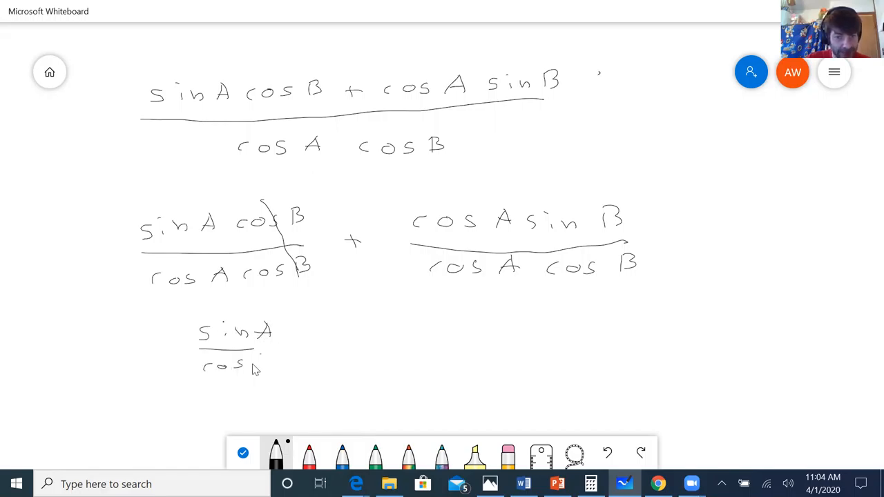
# Strike the cos A terms in the second fraction and write + sin B over cos B.
pyautogui.moveTo(464, 214); pyautogui.dragTo(491, 280)
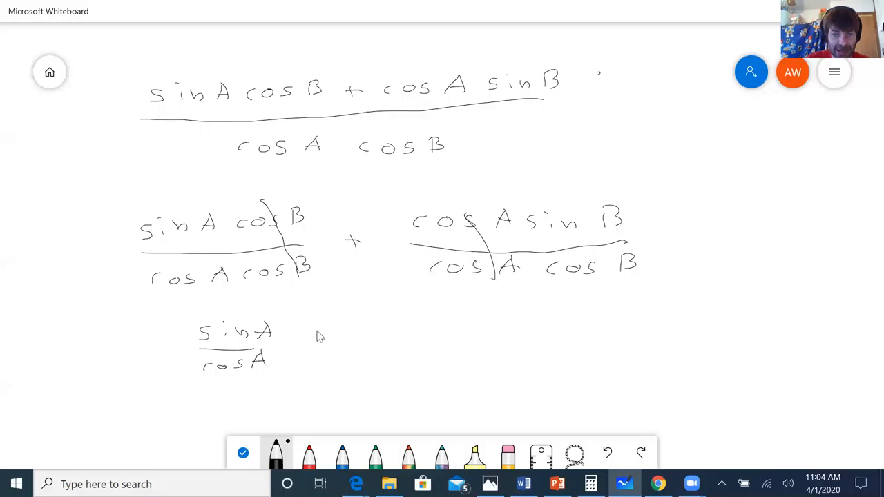
pyautogui.moveTo(304, 342); pyautogui.dragTo(319, 343)
pyautogui.moveTo(371, 322); pyautogui.dragTo(377, 338)
pyautogui.moveTo(389, 323)
pyautogui.mouseDown()
pyautogui.moveTo(390, 343)
pyautogui.moveTo(410, 342)
pyautogui.mouseUp()
pyautogui.moveTo(418, 327); pyautogui.dragTo(442, 342)
pyautogui.moveTo(351, 346); pyautogui.dragTo(432, 349)
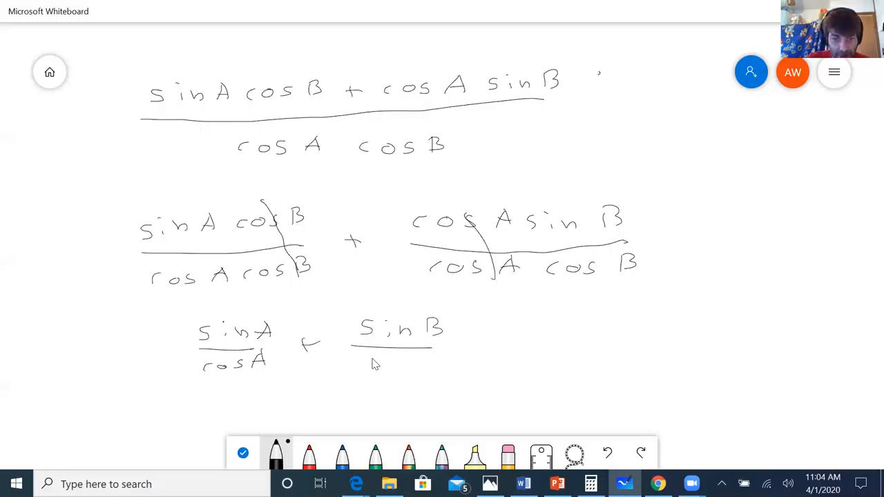
pyautogui.moveTo(376, 360); pyautogui.dragTo(372, 371)
pyautogui.moveTo(391, 362); pyautogui.dragTo(392, 372)
pyautogui.moveTo(436, 356); pyautogui.dragTo(446, 373)
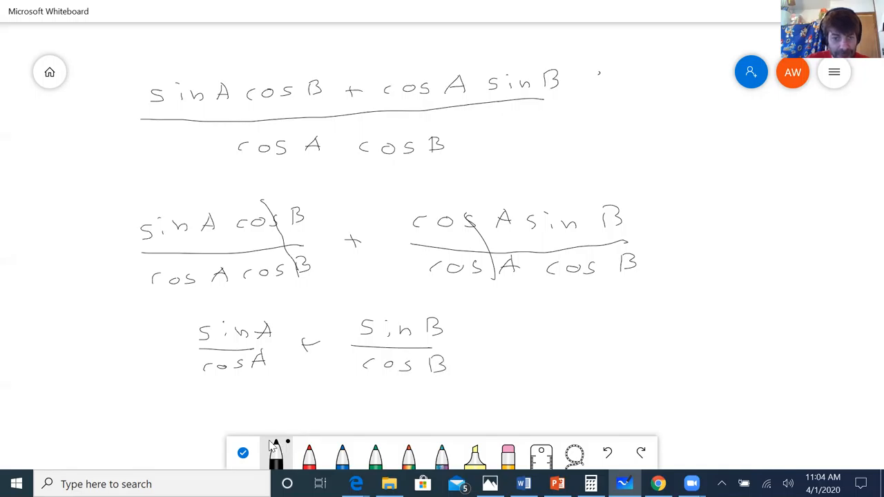
# Pan the board up for room and reselect the black pen.
pyautogui.click(242, 452)
pyautogui.moveTo(210, 424); pyautogui.dragTo(208, 290)
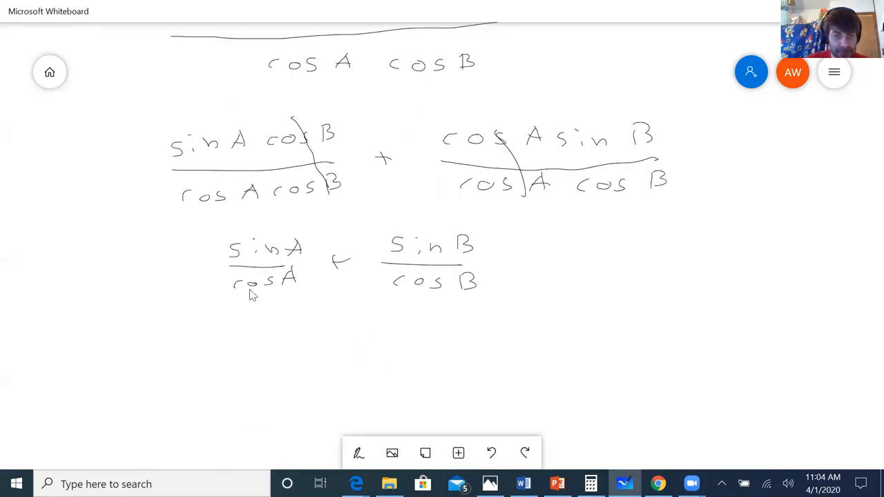
pyautogui.click(357, 453)
pyautogui.click(274, 454)
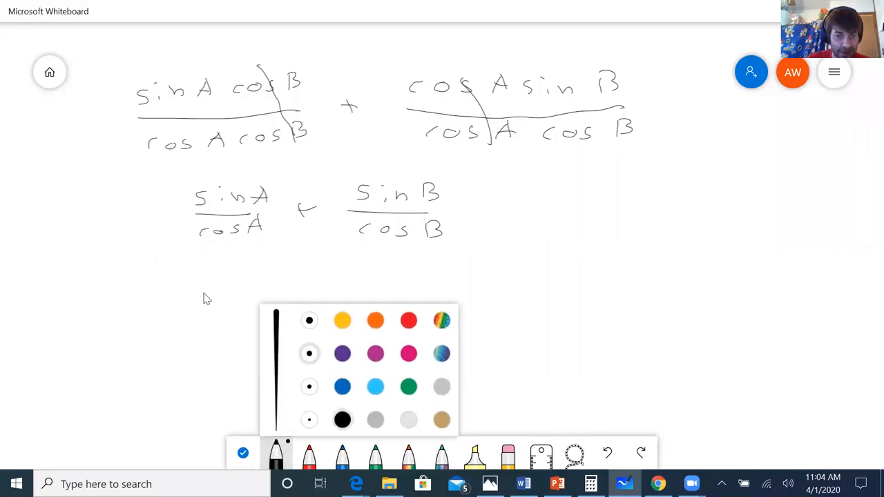
# Handwrite the final line tan A + tan B, then leave pen mode and pan back up.
pyautogui.moveTo(198, 299)
pyautogui.mouseDown()
pyautogui.moveTo(218, 299)
pyautogui.moveTo(207, 308)
pyautogui.mouseUp()
pyautogui.moveTo(226, 301); pyautogui.dragTo(296, 306)
pyautogui.moveTo(282, 299); pyautogui.dragTo(336, 297)
pyautogui.moveTo(330, 290); pyautogui.dragTo(330, 307)
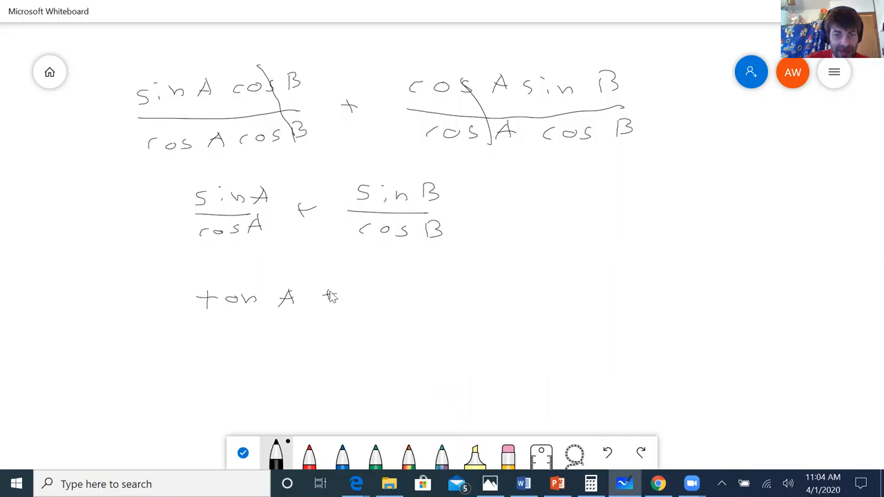
pyautogui.moveTo(413, 296)
pyautogui.mouseDown()
pyautogui.moveTo(421, 310)
pyautogui.moveTo(432, 309)
pyautogui.mouseUp()
pyautogui.moveTo(450, 289)
pyautogui.mouseDown()
pyautogui.moveTo(452, 308)
pyautogui.moveTo(541, 295)
pyautogui.mouseUp()
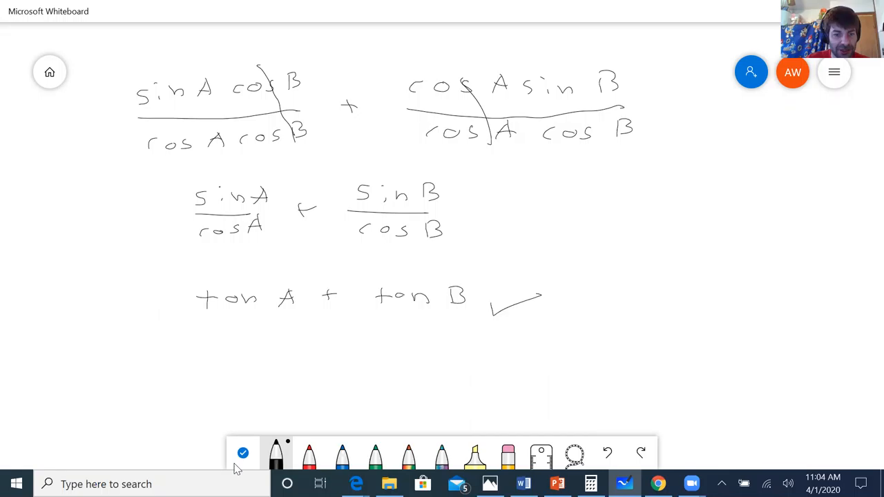
pyautogui.click(242, 453)
pyautogui.moveTo(72, 263)
pyautogui.mouseDown()
pyautogui.moveTo(118, 367)
pyautogui.moveTo(75, 449)
pyautogui.mouseUp()
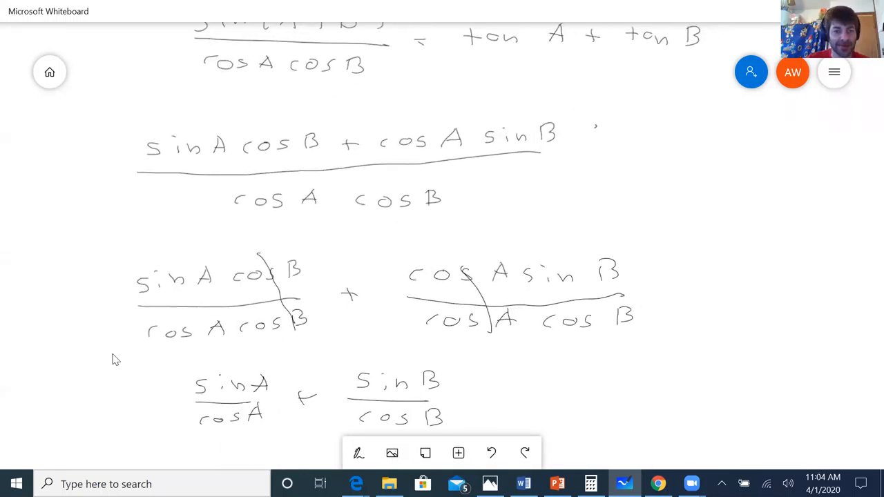
pyautogui.moveTo(116, 359); pyautogui.dragTo(121, 192)
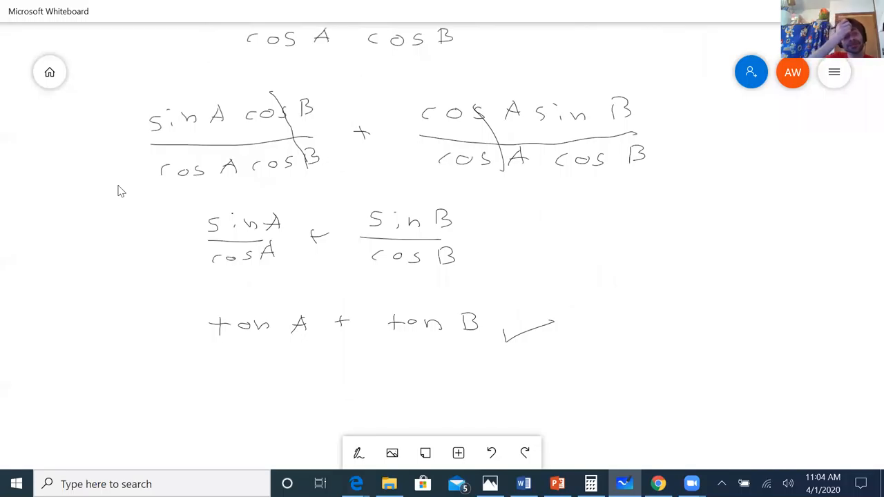